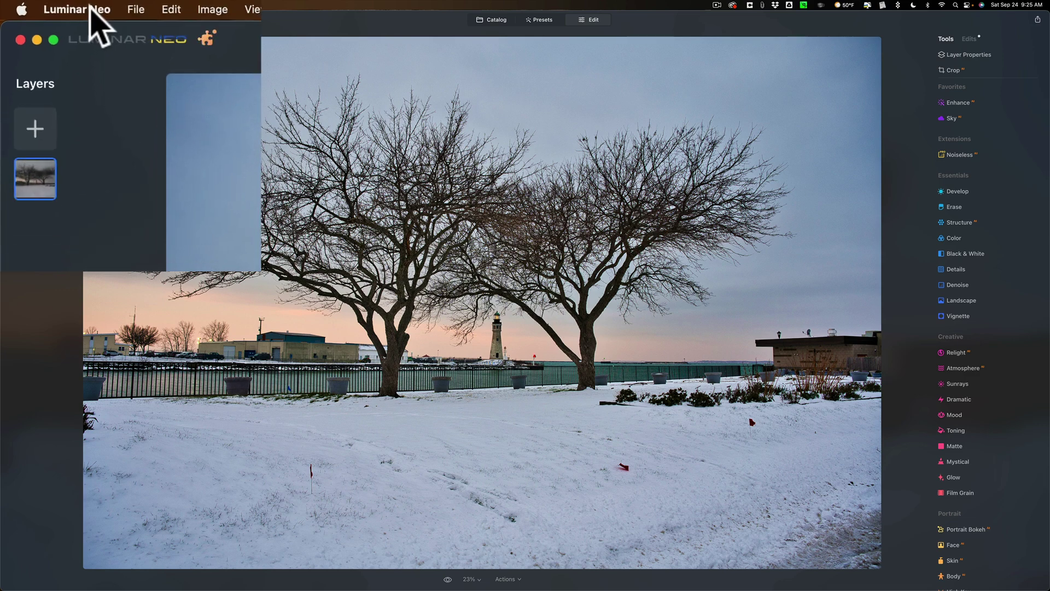
Browse the Luminar Neo application menu and the Help menu, then close them
{"action": "left_click", "coordinate": [43, 5]}
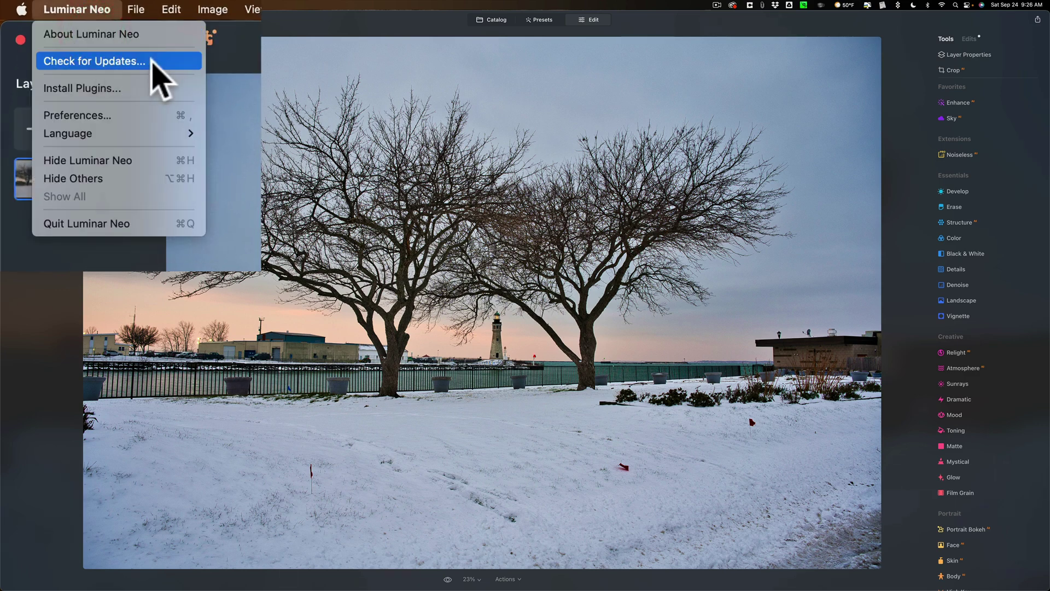
{"action": "left_click", "coordinate": [168, 25]}
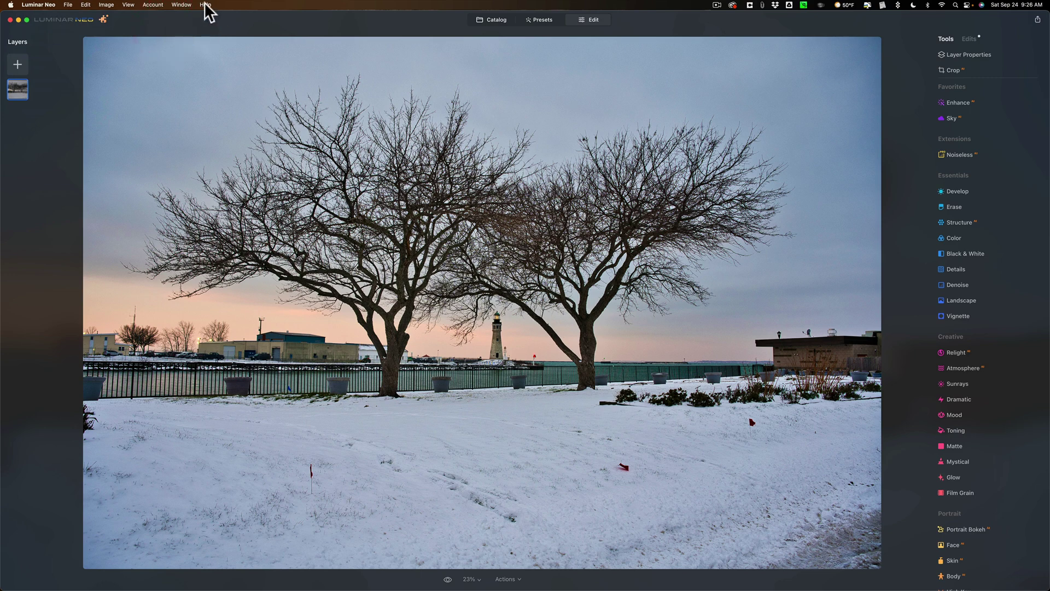
{"action": "left_click", "coordinate": [206, 5]}
{"action": "left_click", "coordinate": [140, 24]}
Use Erase to mask the three red flags and poles in the snow and remove them
{"action": "left_click", "coordinate": [973, 206]}
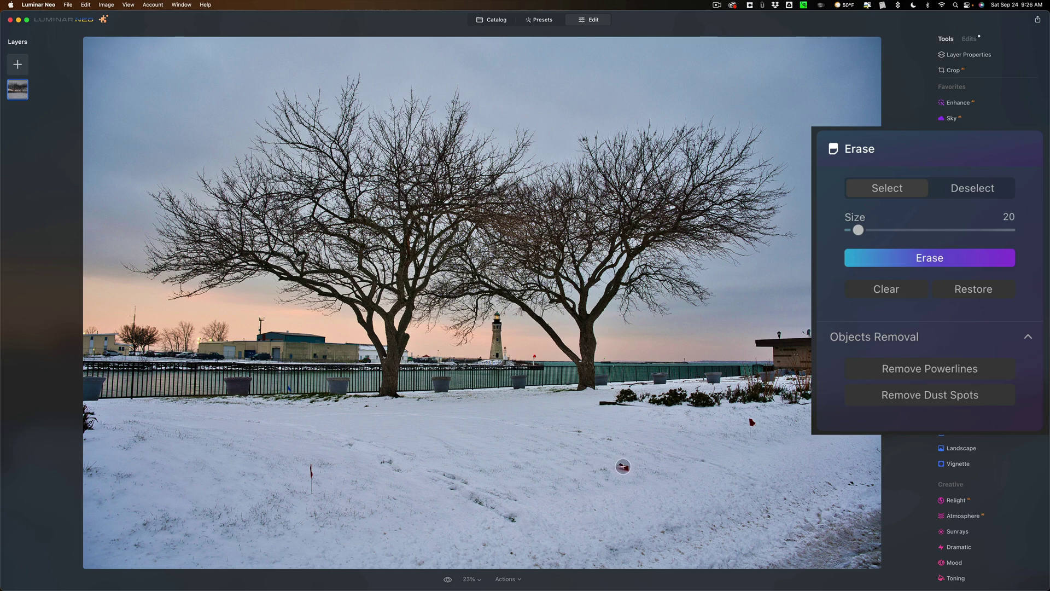
{"action": "left_click_drag", "start_coordinate": [624, 464], "coordinate": [623, 464]}
{"action": "left_click", "coordinate": [751, 421]}
{"action": "left_click_drag", "start_coordinate": [750, 434], "coordinate": [751, 423]}
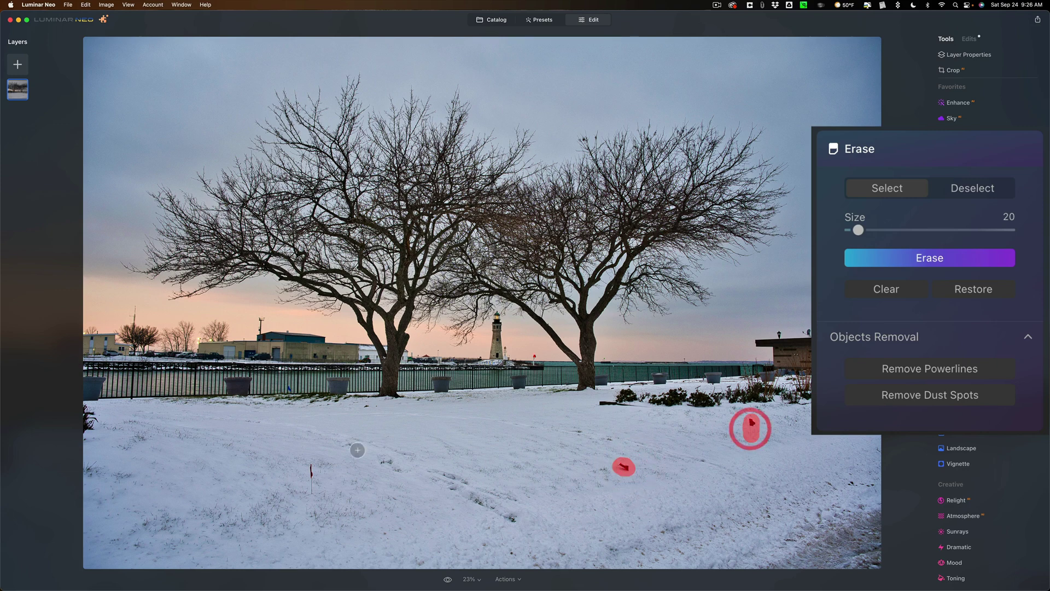
{"action": "left_click_drag", "start_coordinate": [311, 466], "coordinate": [312, 494]}
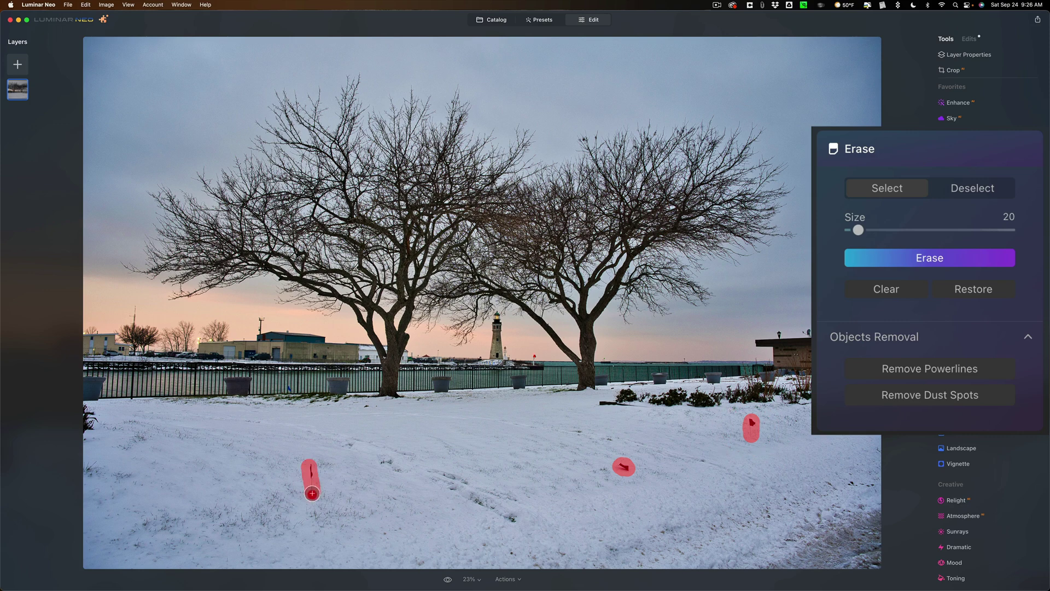
{"action": "left_click", "coordinate": [927, 258]}
{"action": "left_click", "coordinate": [927, 257]}
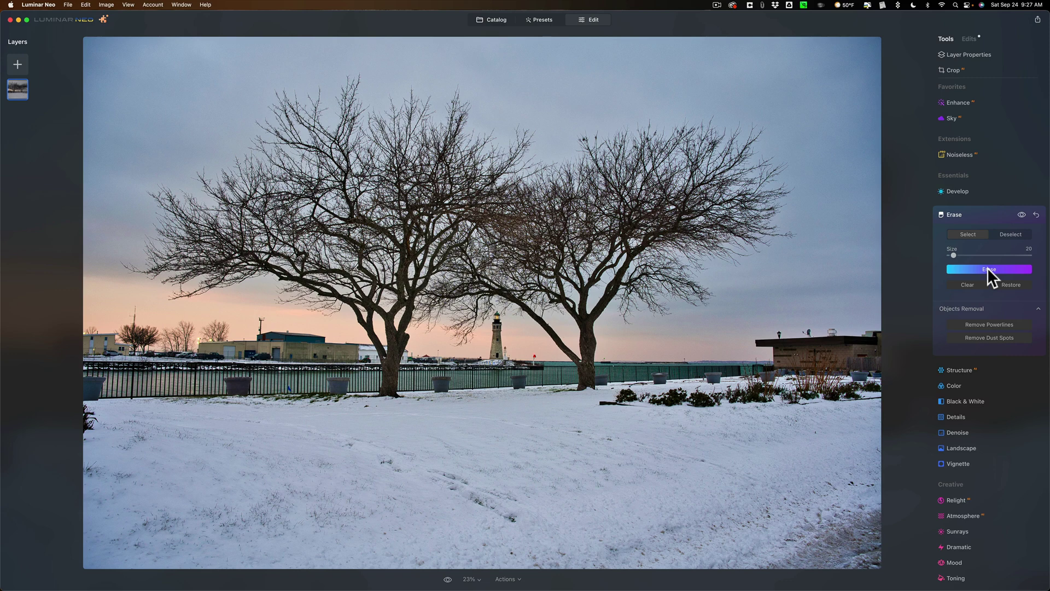
Collapse Erase and open the Professional Clone tool with Size, Softness and Strength at 100
{"action": "left_click", "coordinate": [980, 214]}
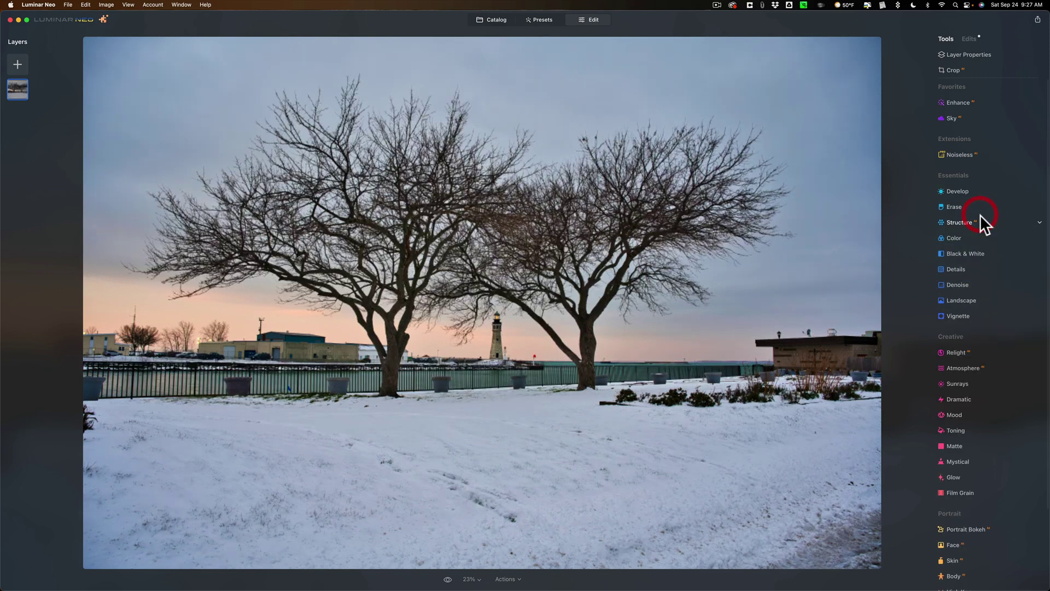
{"action": "scroll", "coordinate": [979, 214], "scroll_direction": "down", "scroll_amount": 5}
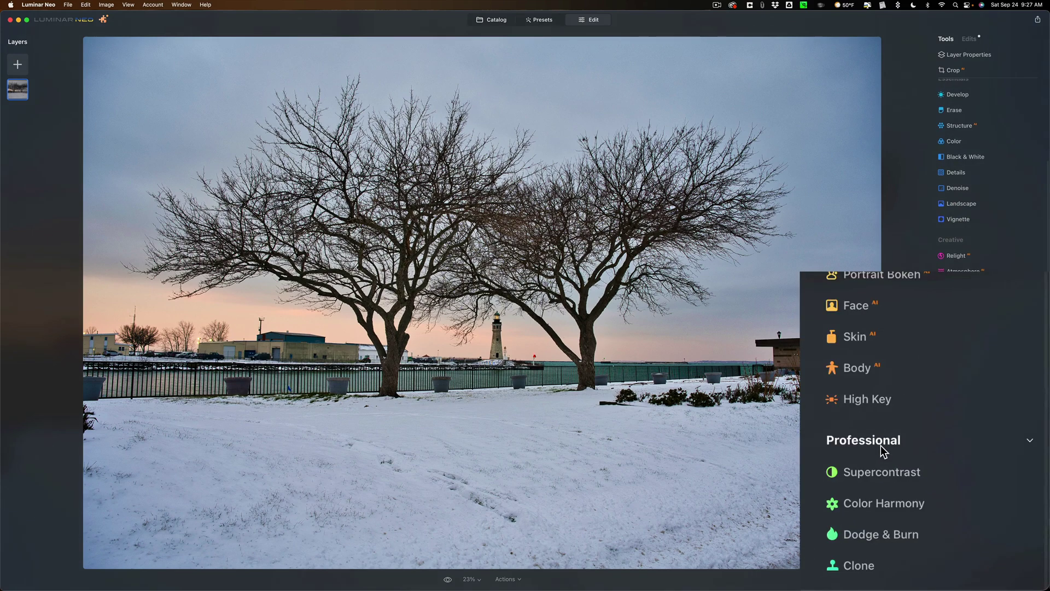
{"action": "left_click", "coordinate": [922, 567]}
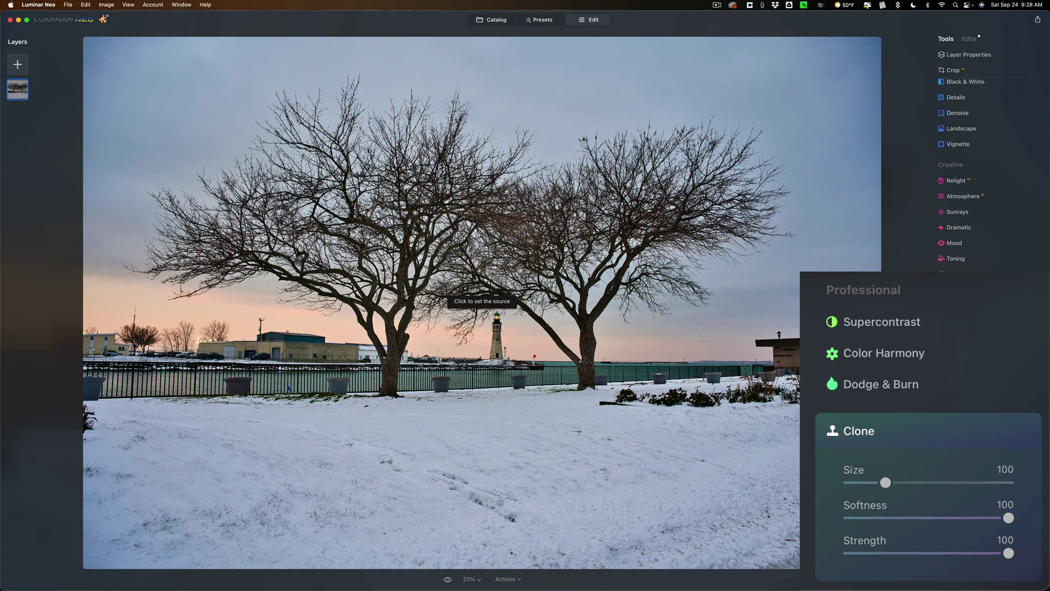
Set a clone source on clean snow, shrink the brush to 52, and paint over lower footprints
{"action": "left_click", "coordinate": [582, 503]}
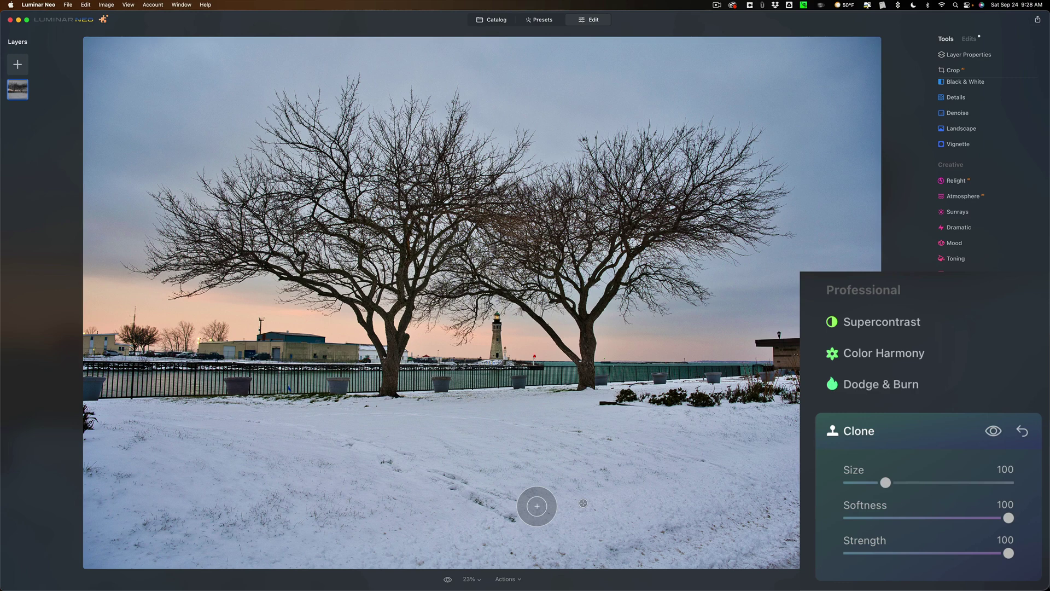
{"action": "key", "text": "bracketleft"}
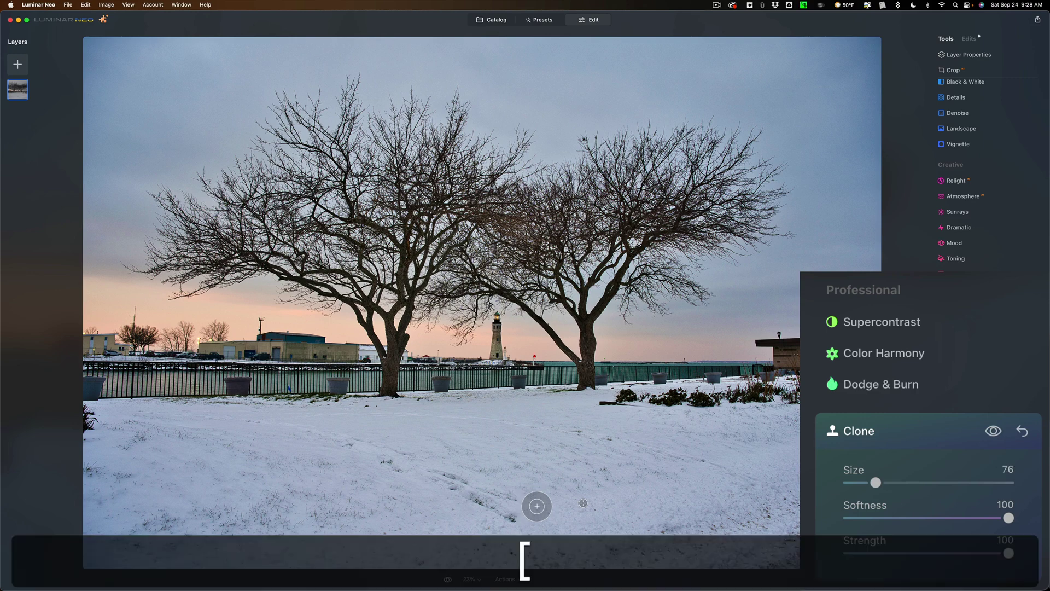
{"action": "key", "text": "bracketleft"}
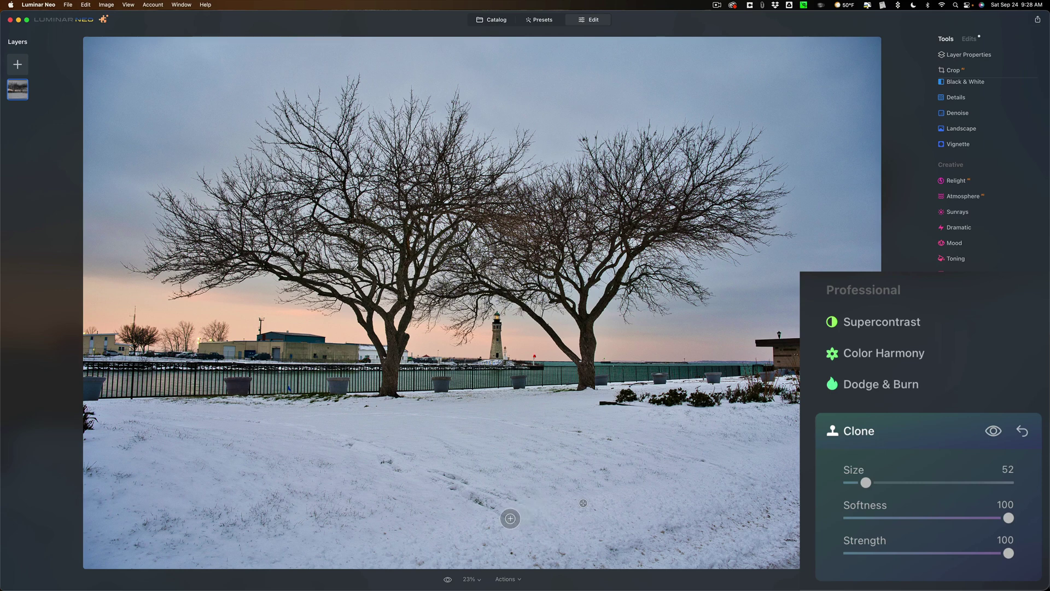
{"action": "mouse_move", "coordinate": [509, 519]}
{"action": "left_mouse_down"}
{"action": "mouse_move", "coordinate": [485, 499]}
{"action": "mouse_move", "coordinate": [508, 496]}
{"action": "mouse_move", "coordinate": [478, 502]}
{"action": "mouse_move", "coordinate": [453, 478]}
{"action": "mouse_move", "coordinate": [481, 501]}
{"action": "mouse_move", "coordinate": [444, 478]}
{"action": "mouse_move", "coordinate": [455, 479]}
{"action": "mouse_move", "coordinate": [374, 462]}
{"action": "mouse_move", "coordinate": [408, 464]}
{"action": "mouse_move", "coordinate": [387, 450]}
{"action": "left_mouse_up"}
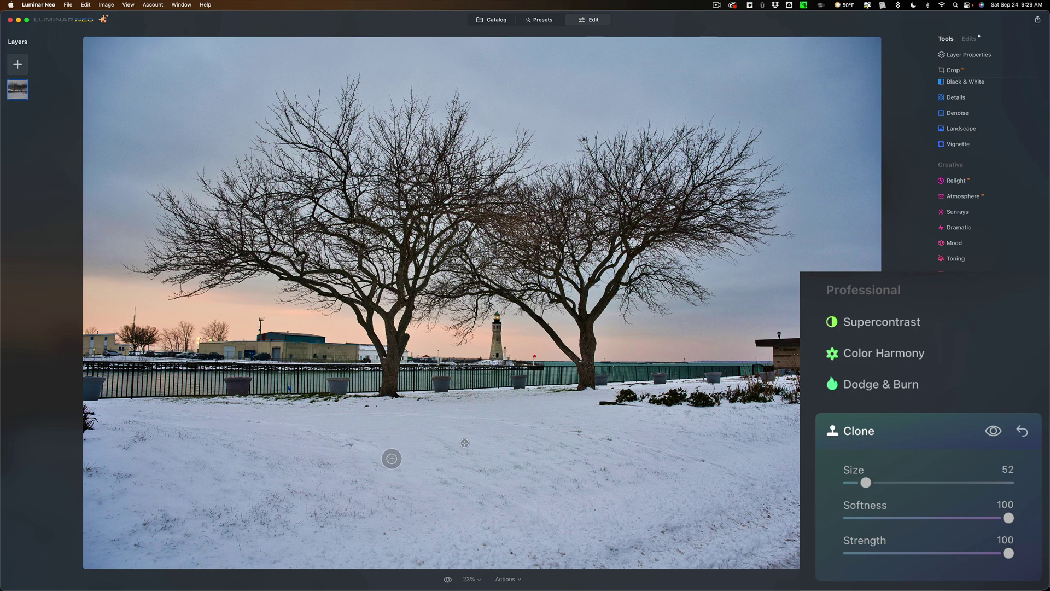
{"action": "left_click", "coordinate": [392, 457]}
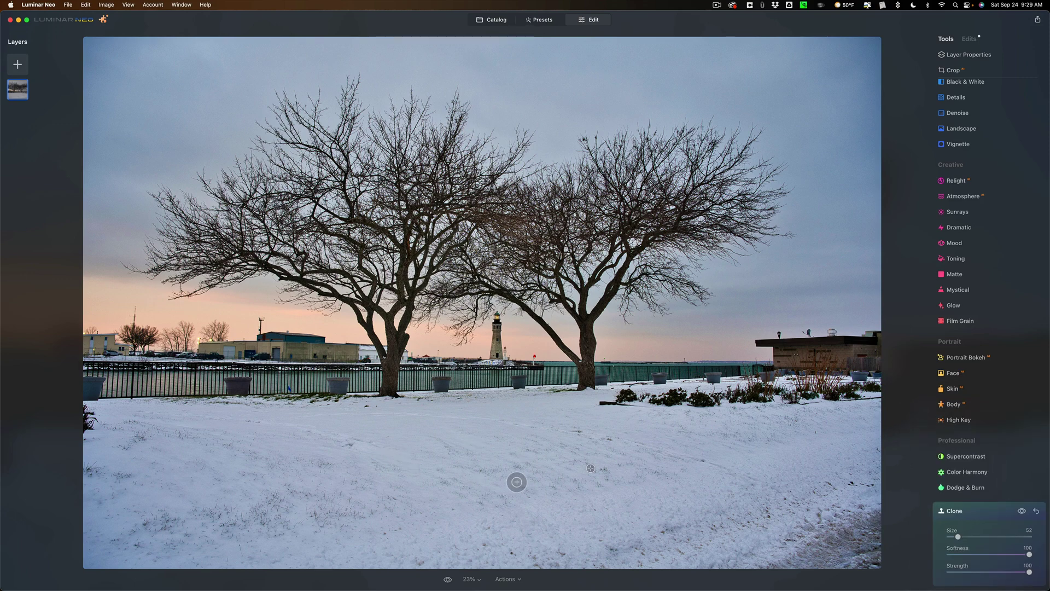
Cover the lower-middle footprints with cloned snow from a fresh source point
{"action": "left_click_drag", "start_coordinate": [532, 476], "coordinate": [595, 499]}
{"action": "key", "text": "alt"}
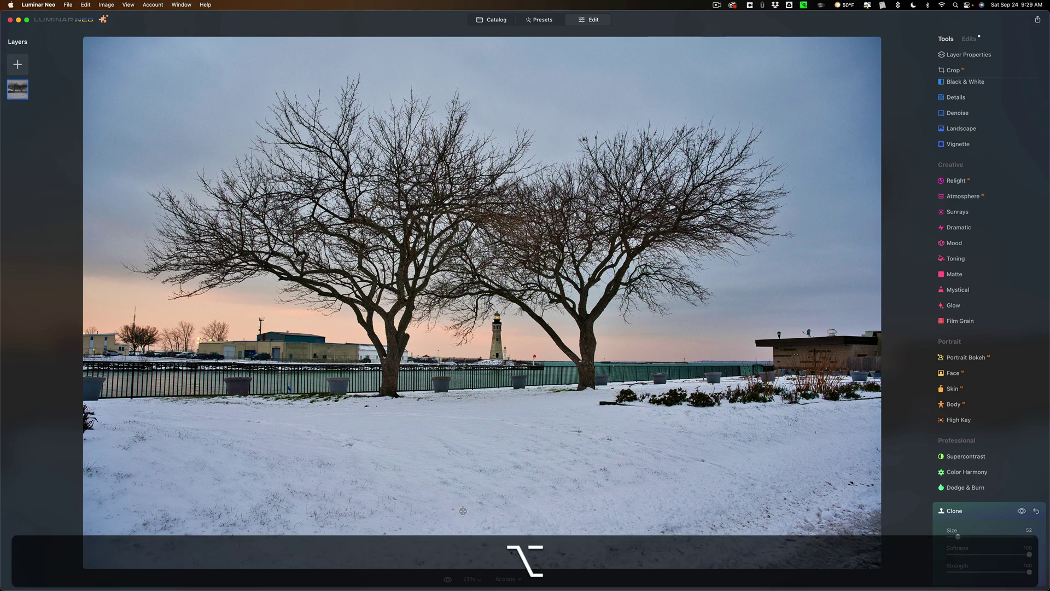
{"action": "left_click", "coordinate": [462, 511], "text": "alt"}
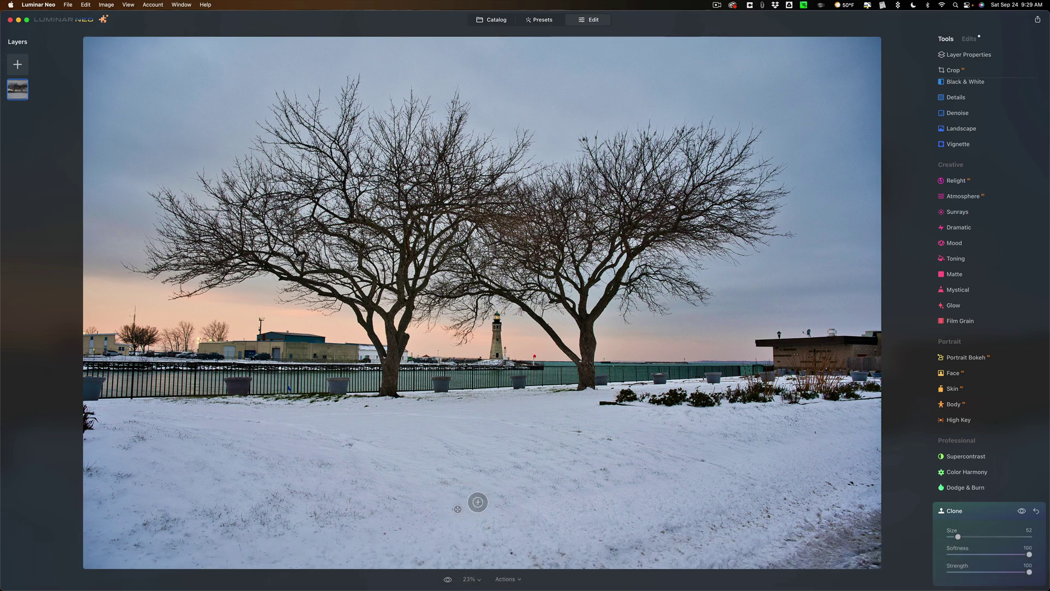
{"action": "left_click", "coordinate": [479, 502]}
{"action": "left_click", "coordinate": [444, 483]}
Resample clean snow and clone it over the footprint tracks in the centre
{"action": "key", "text": "alt"}
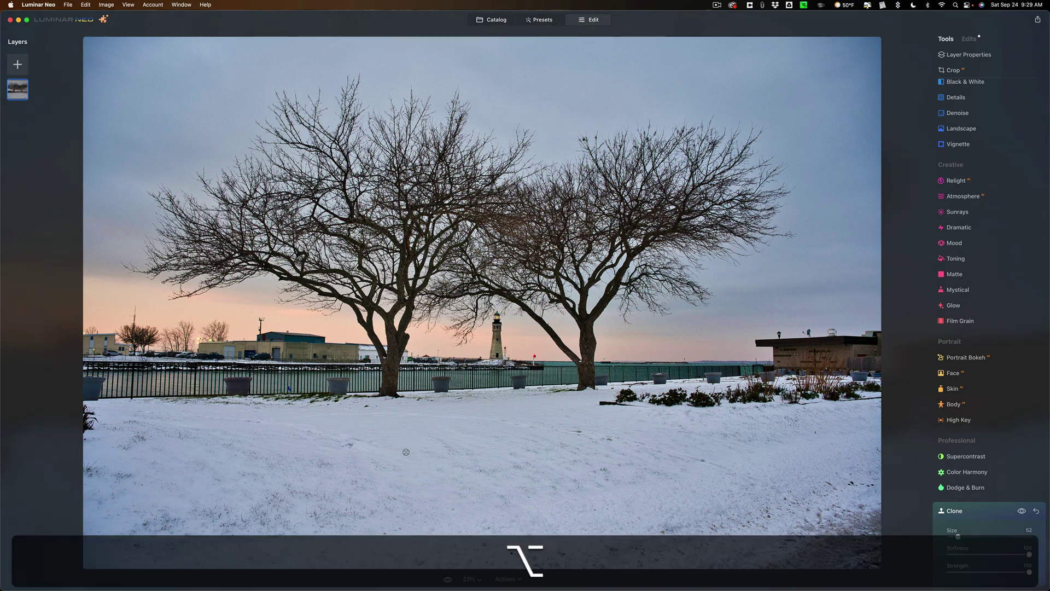
{"action": "left_click", "coordinate": [407, 452], "text": "alt"}
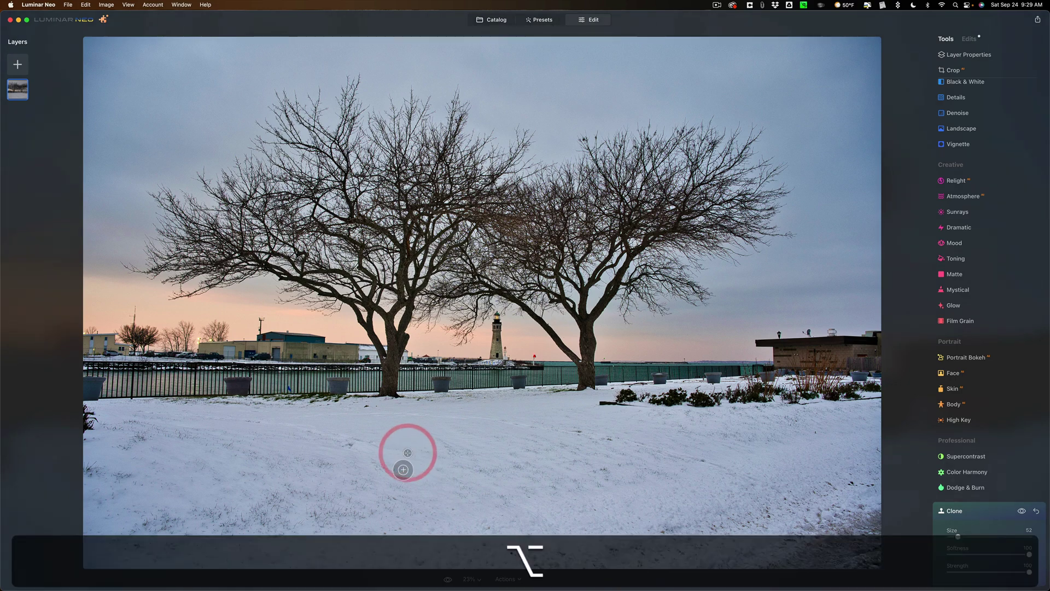
{"action": "left_click", "coordinate": [384, 465]}
{"action": "key", "text": "alt"}
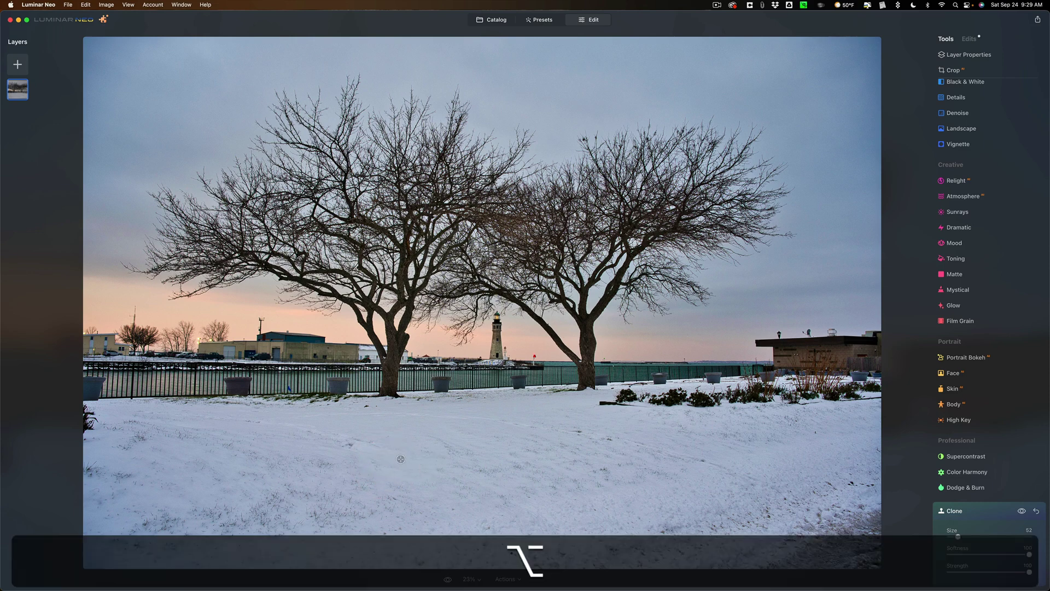
{"action": "left_click", "coordinate": [400, 459], "text": "alt"}
{"action": "left_click", "coordinate": [363, 457], "text": "alt"}
{"action": "left_click", "coordinate": [383, 437], "text": "alt"}
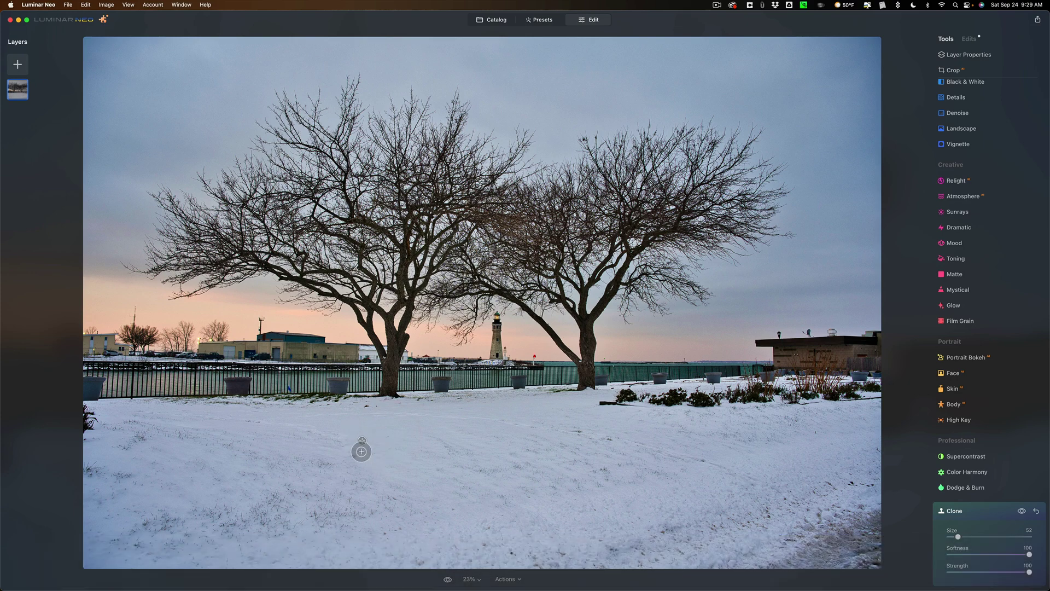
{"action": "left_click", "coordinate": [358, 449]}
Pick nearby snow as source and cover the footprints just left of centre
{"action": "key", "text": "alt"}
{"action": "left_click", "coordinate": [396, 441], "text": "alt"}
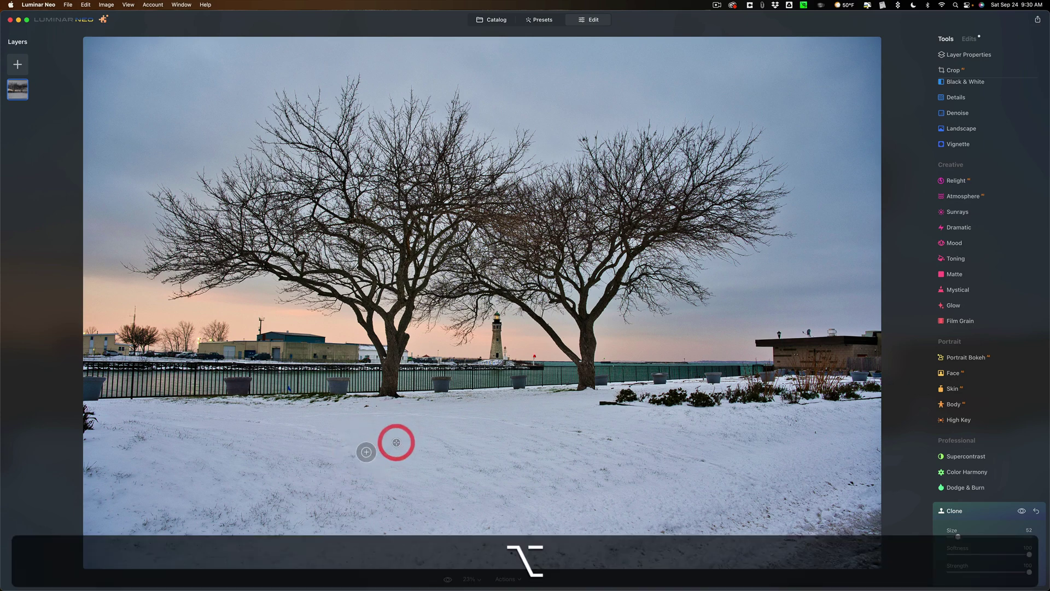
{"action": "left_click", "coordinate": [358, 449], "text": "alt"}
{"action": "left_click", "coordinate": [339, 431], "text": "alt"}
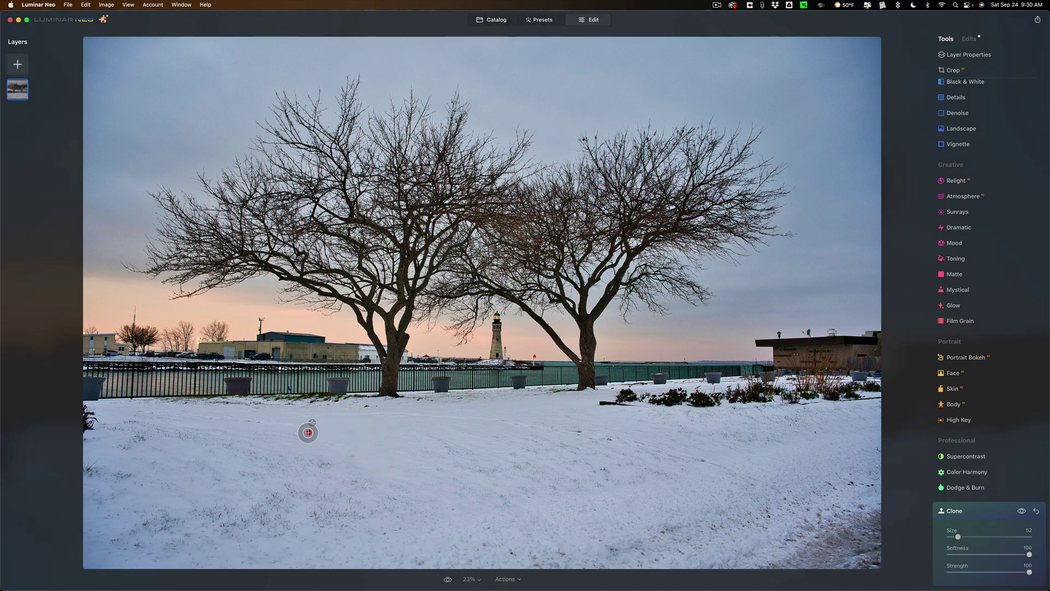
Paint cloned snow over the footprints on the left side of the foreground
{"action": "left_click", "coordinate": [308, 432], "text": "alt"}
{"action": "left_click", "coordinate": [283, 430], "text": "alt"}
{"action": "left_click", "coordinate": [229, 417], "text": "alt"}
{"action": "left_click", "coordinate": [292, 420], "text": "alt"}
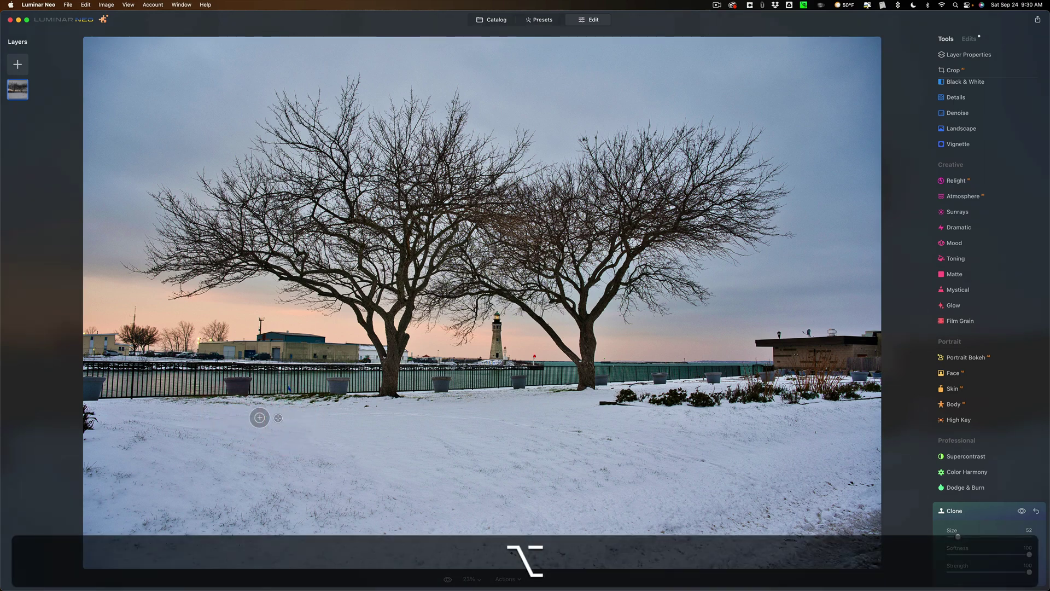
{"action": "left_click", "coordinate": [257, 417], "text": "alt"}
{"action": "left_click", "coordinate": [216, 425], "text": "alt"}
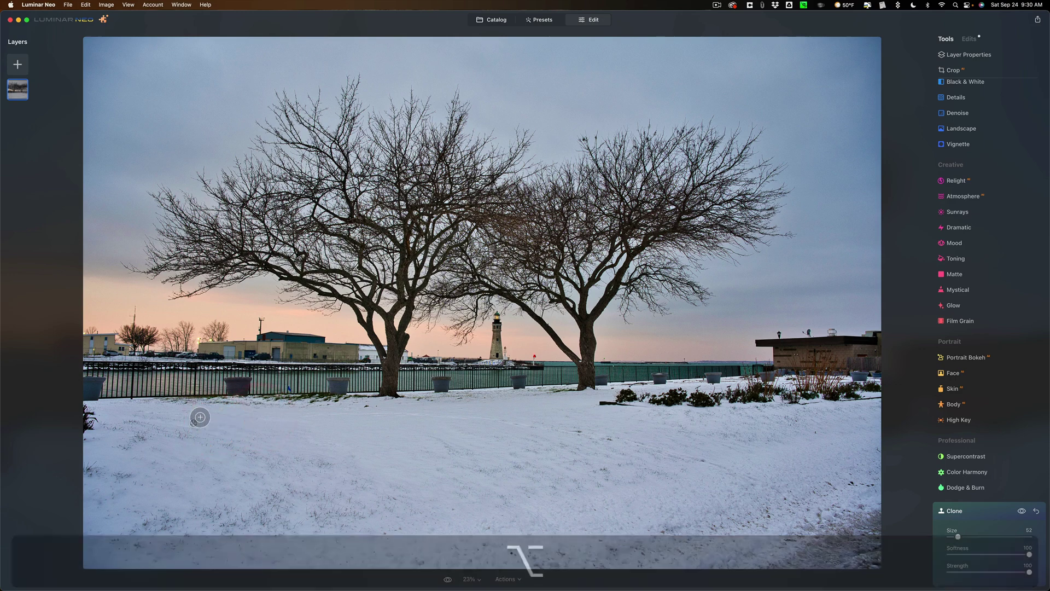
{"action": "left_click", "coordinate": [300, 429]}
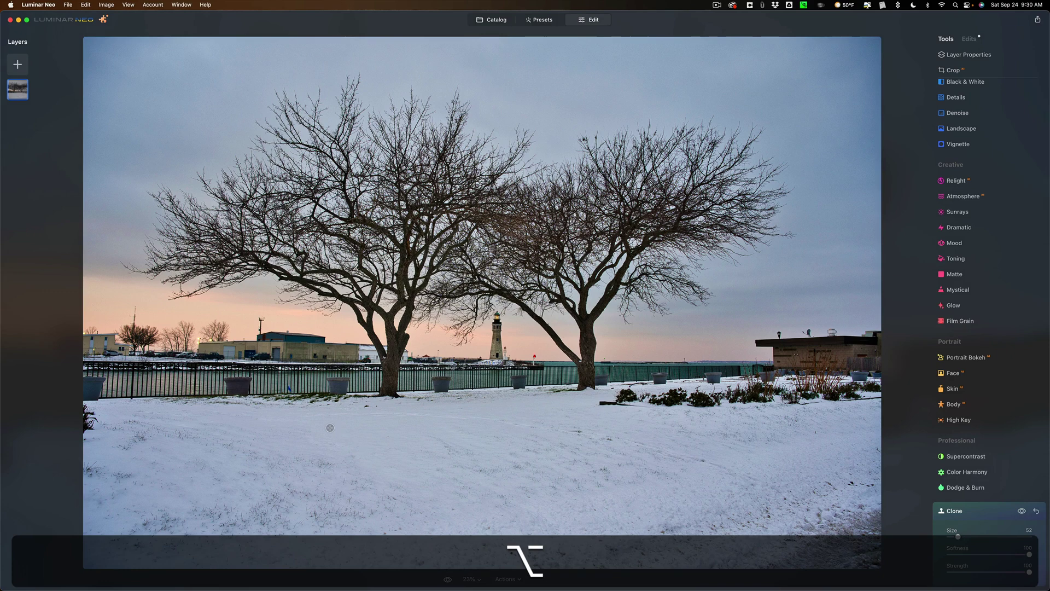
{"action": "left_click", "coordinate": [320, 426], "text": "alt"}
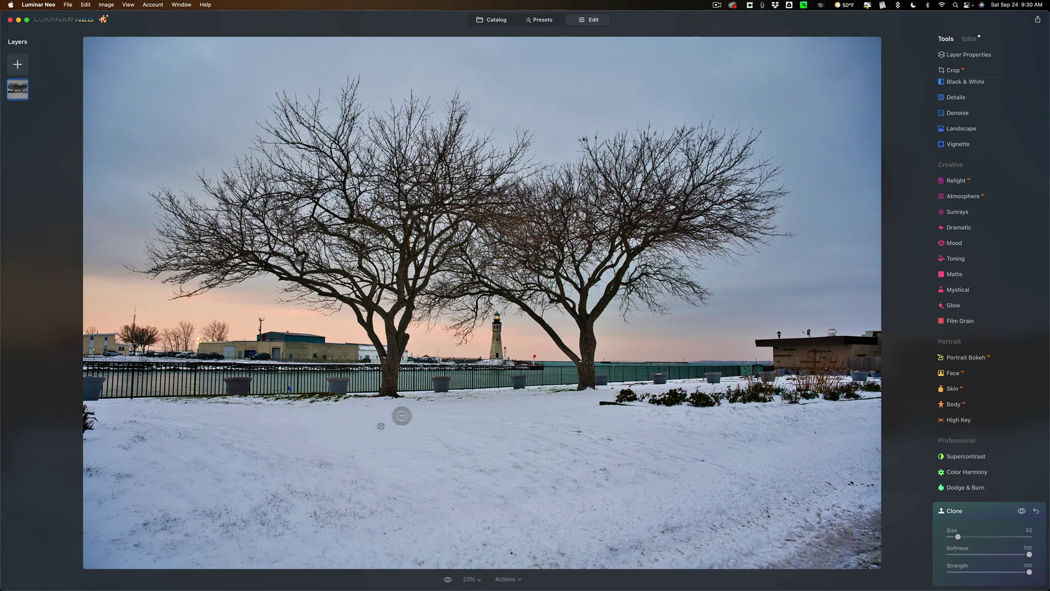
Clone clean snow over the right-hand footprints using sources right of centre
{"action": "left_click", "coordinate": [516, 424], "text": "alt"}
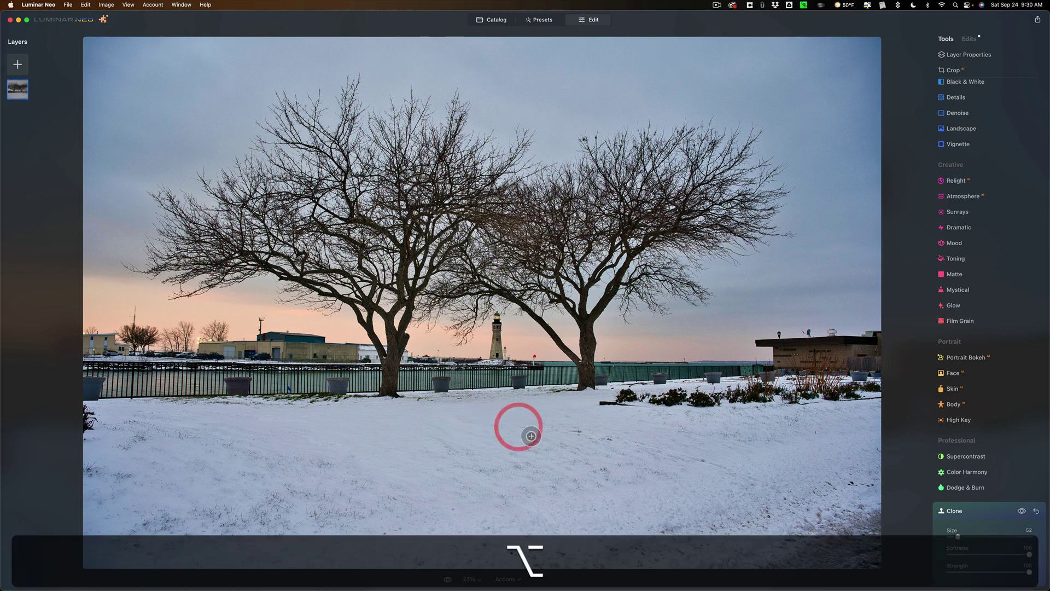
{"action": "left_click", "coordinate": [577, 429], "text": "alt"}
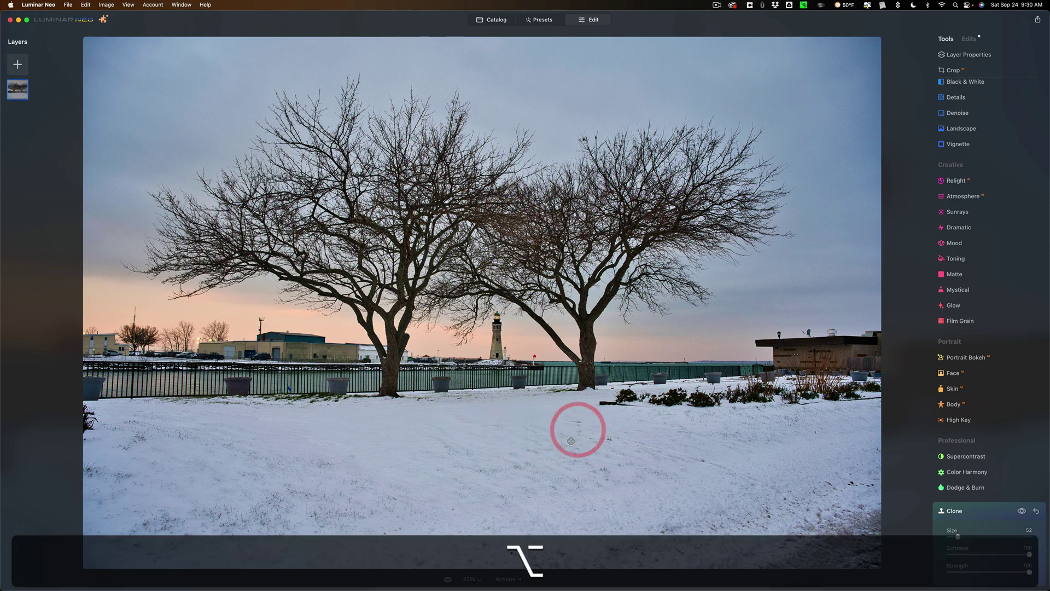
{"action": "left_click", "coordinate": [569, 414], "text": "alt"}
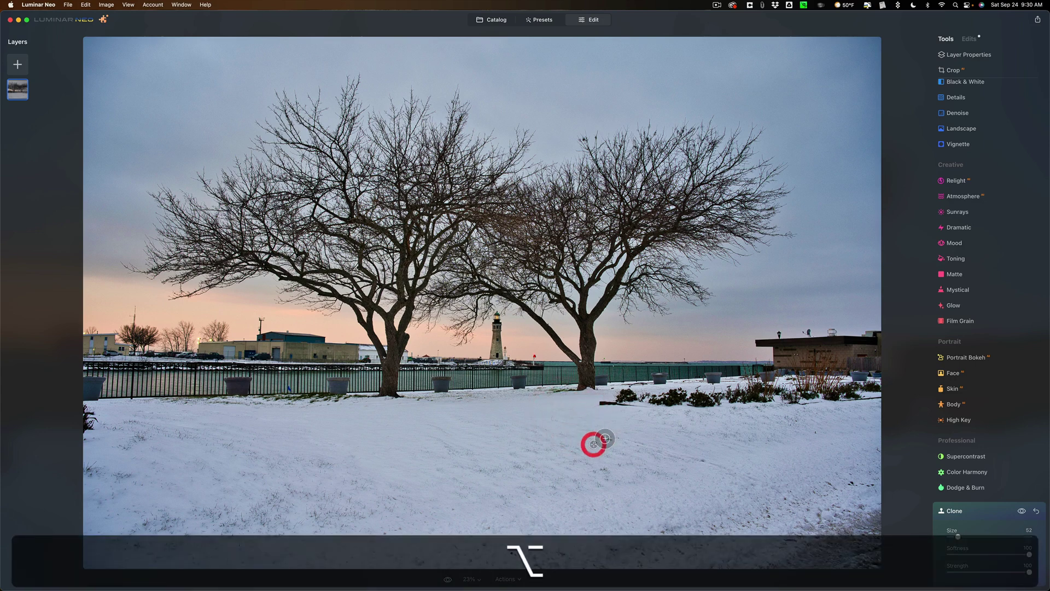
{"action": "left_click", "coordinate": [618, 446], "text": "alt"}
{"action": "left_click", "coordinate": [683, 446], "text": "alt"}
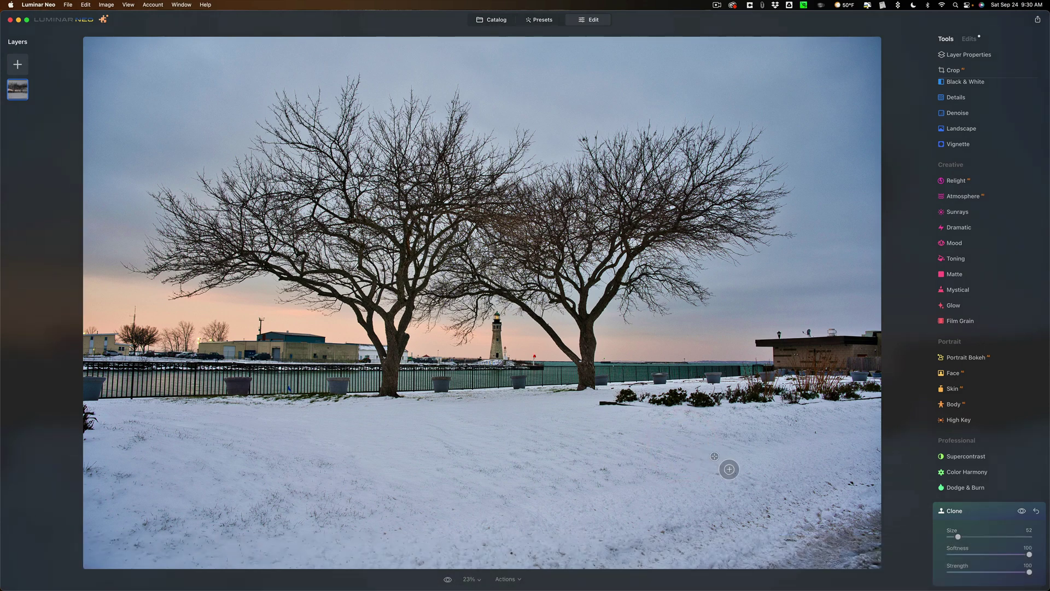
{"action": "left_click", "coordinate": [698, 473], "text": "alt"}
{"action": "left_click", "coordinate": [715, 471]}
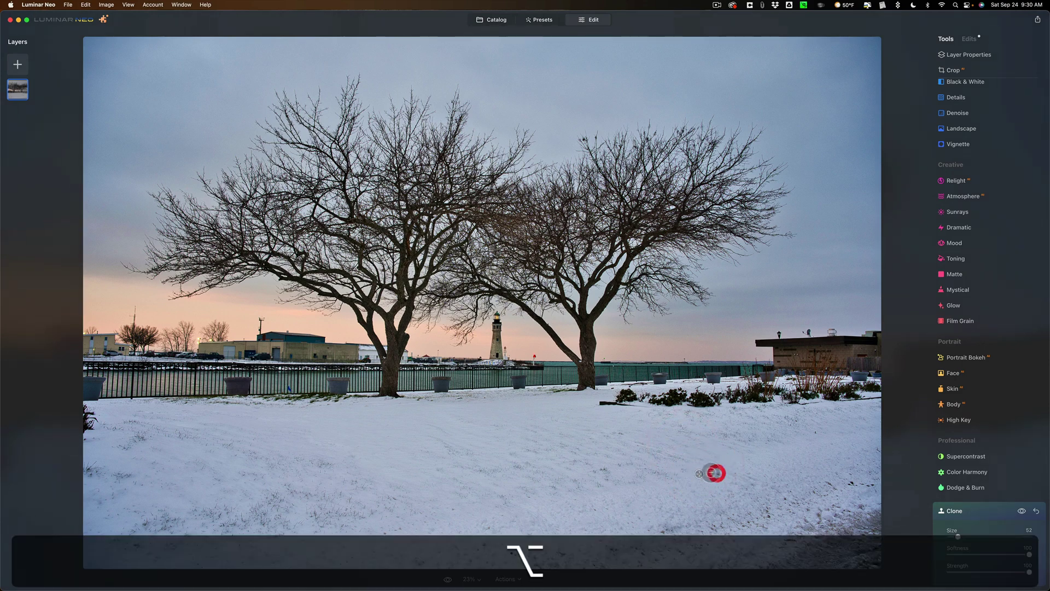
{"action": "left_click", "coordinate": [690, 449], "text": "alt"}
{"action": "left_click", "coordinate": [686, 450], "text": "alt"}
{"action": "left_click", "coordinate": [629, 441]}
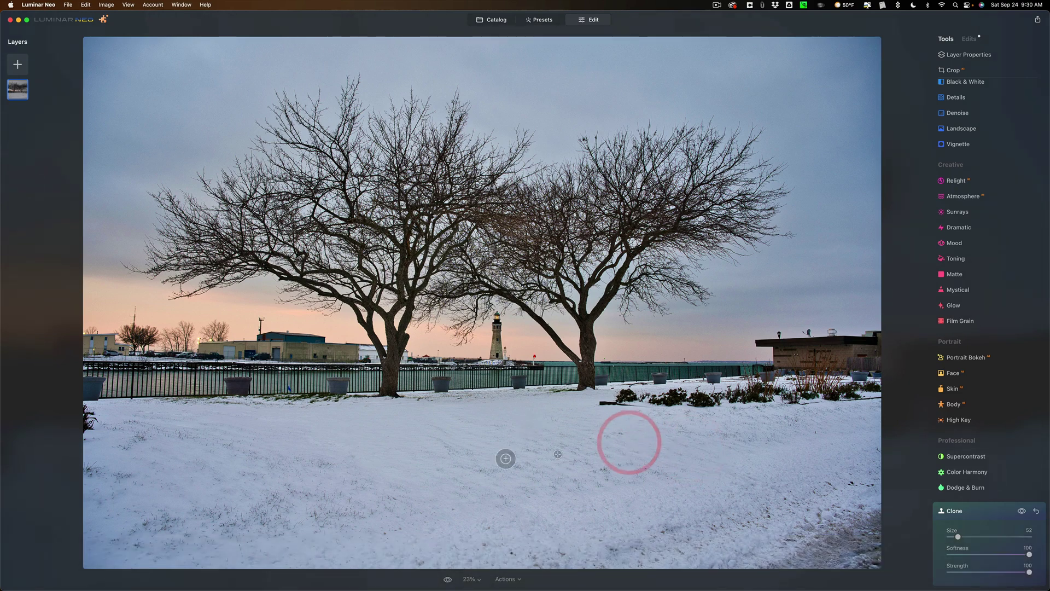